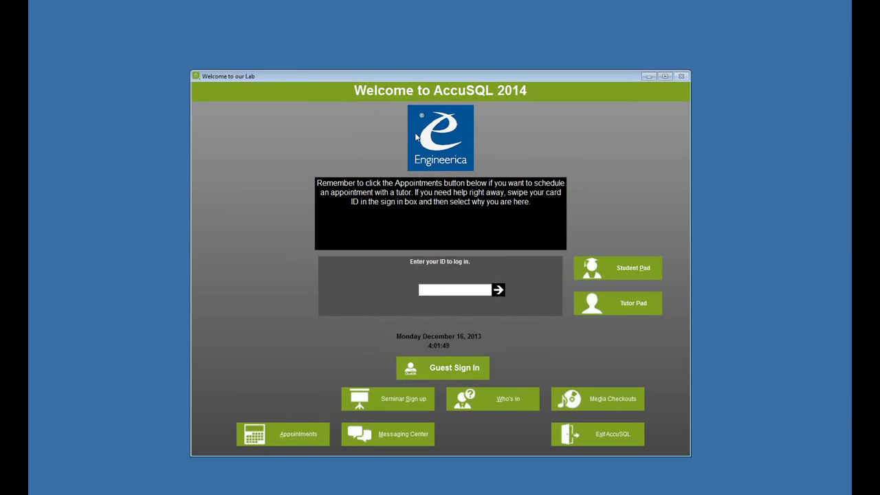
# - Sign in with the student ID and choose to schedule a new appointment
pyautogui.click(292, 430)
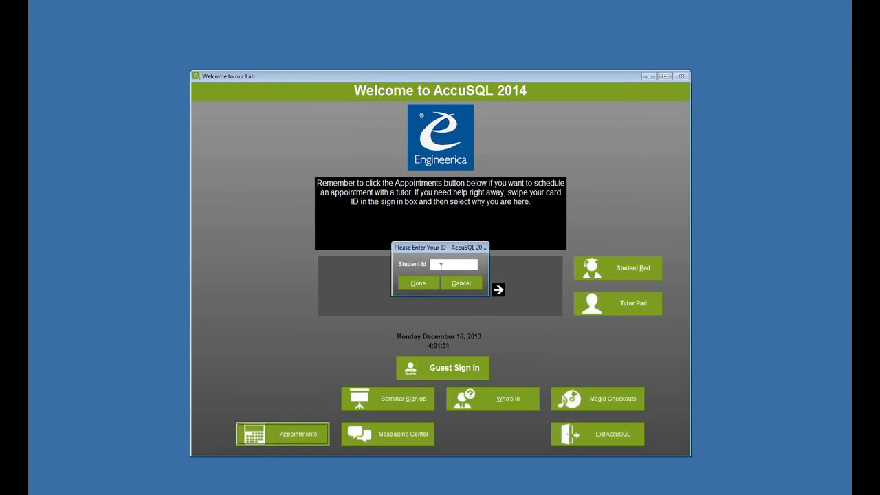
pyautogui.write('4444444')
pyautogui.press('Return')
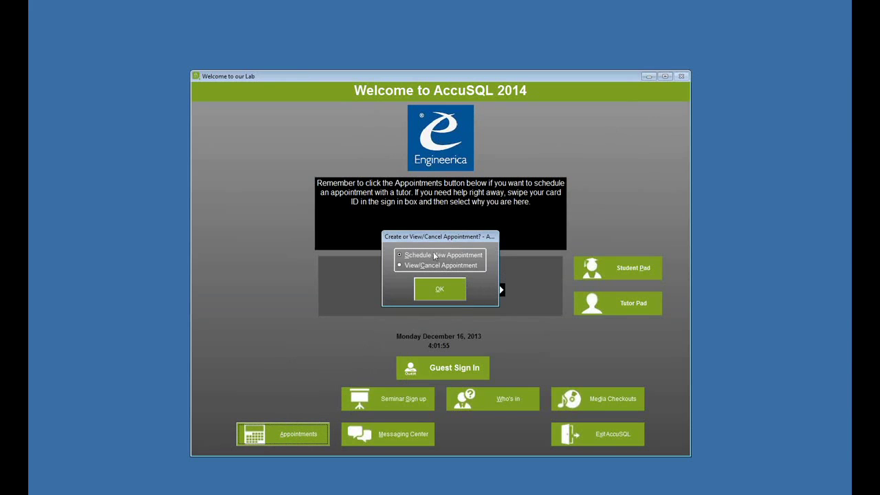
pyautogui.click(454, 290)
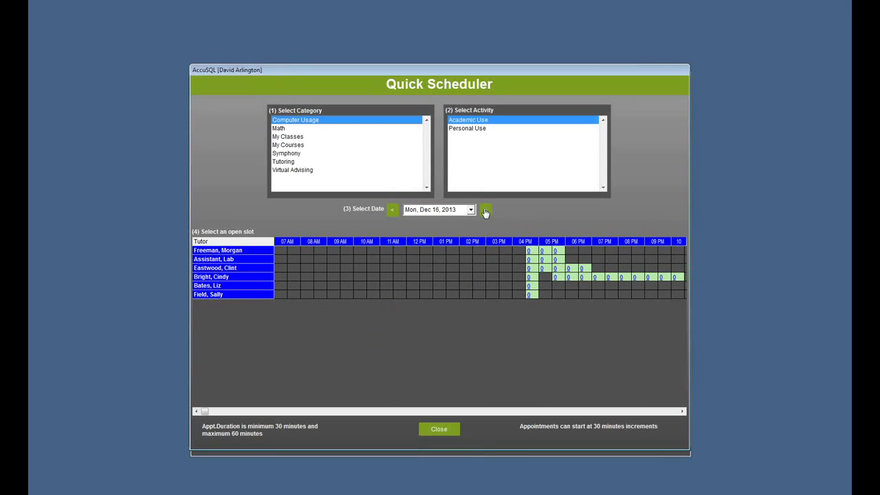
# - Book the Symphony Oboe 6:00 PM slot and acknowledge the recorded-appointment message
pyautogui.click(292, 154)
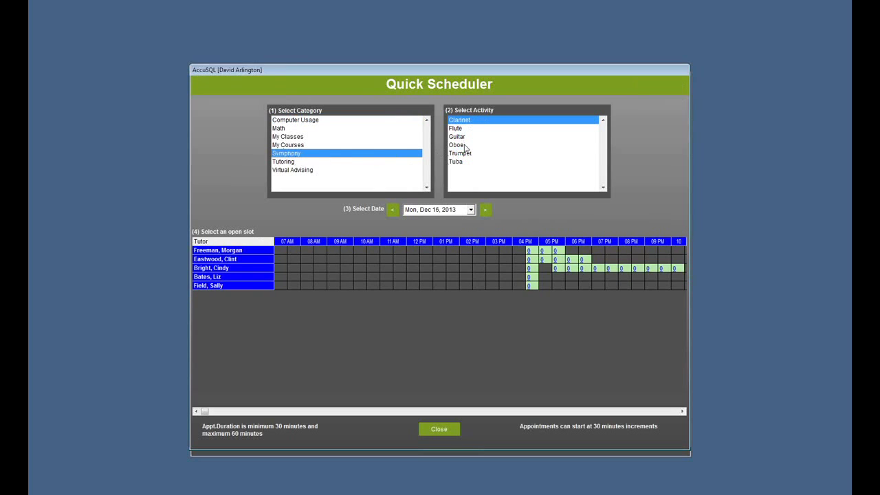
pyautogui.click(463, 146)
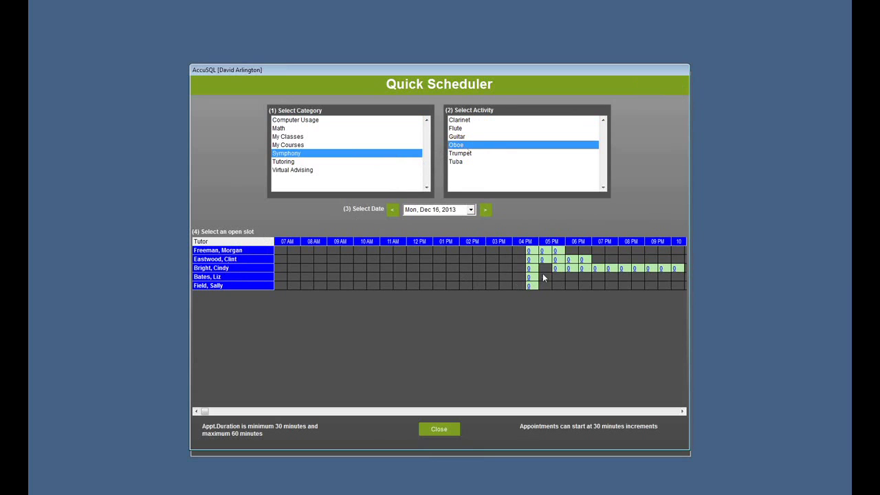
pyautogui.click(568, 270)
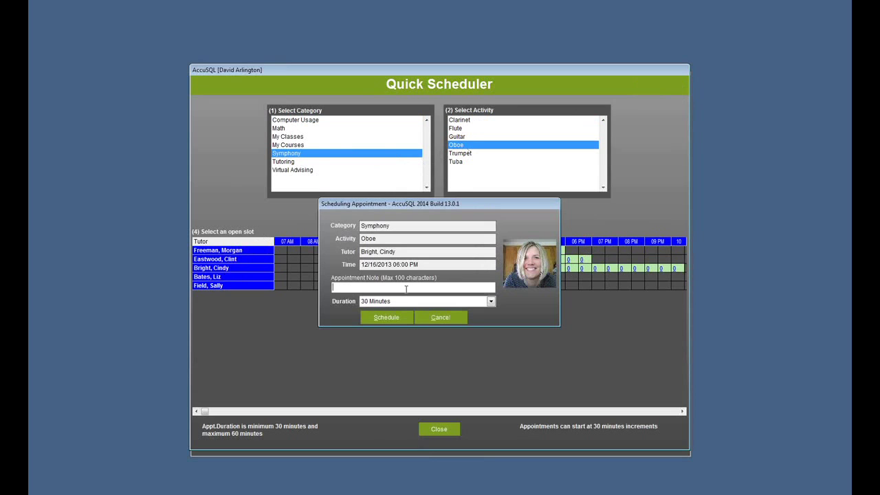
pyautogui.click(388, 318)
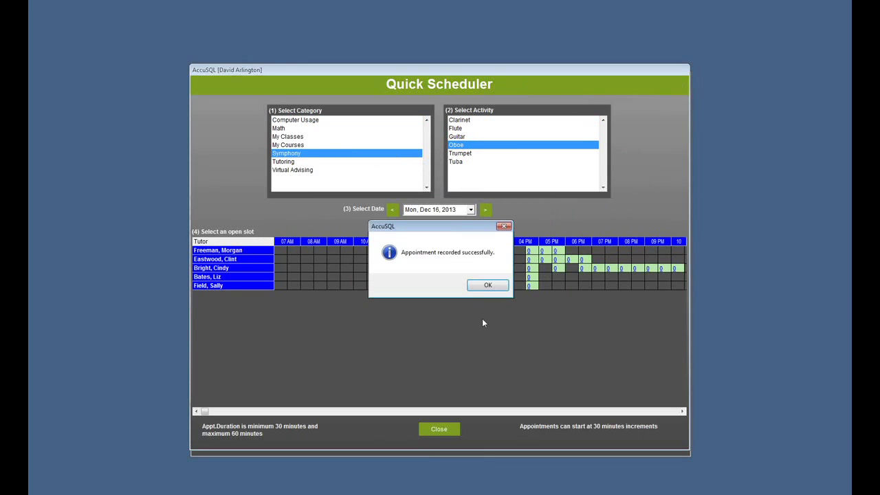
pyautogui.click(488, 288)
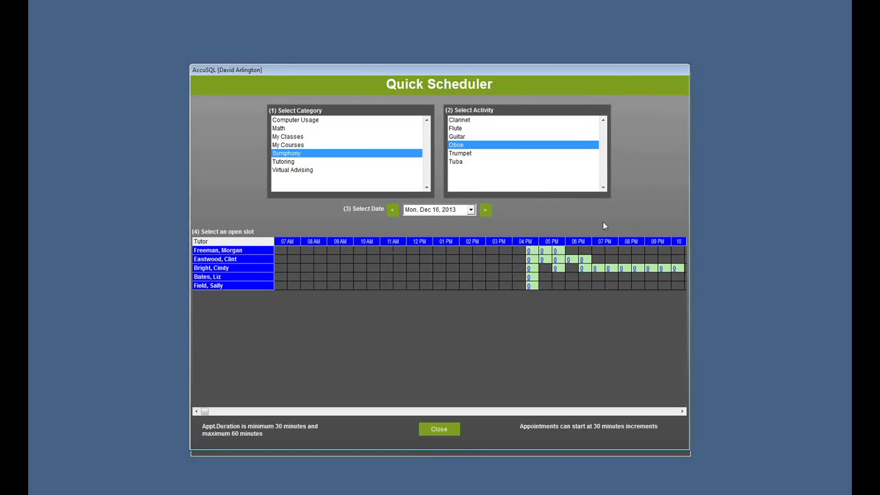
# - Close the Quick Scheduler, sign in as administrator, and review the Appointments Options setup
pyautogui.click(436, 434)
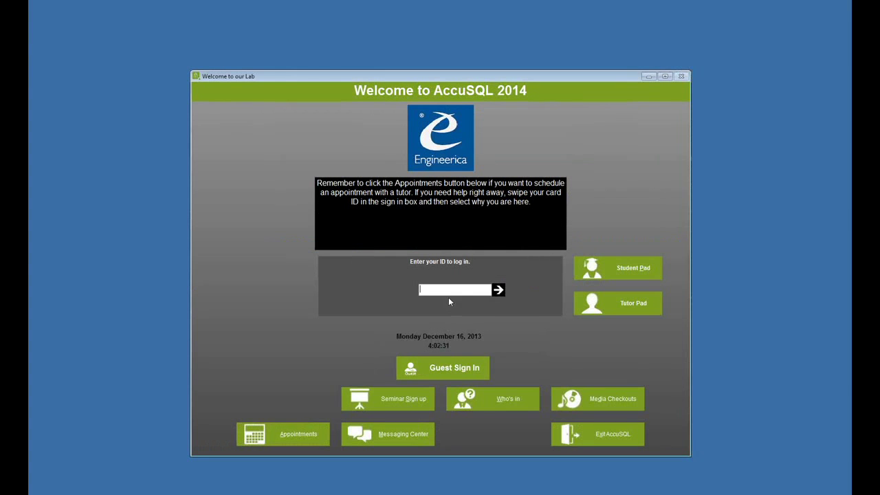
pyautogui.write('11111111')
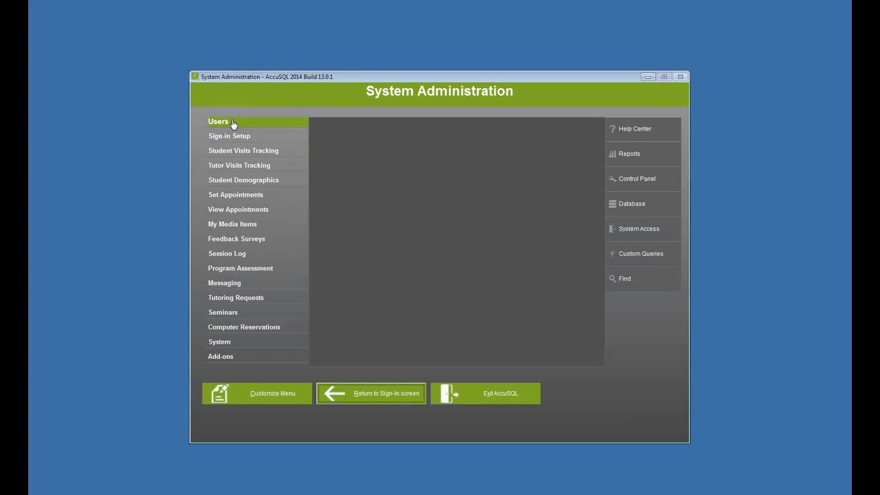
pyautogui.click(254, 196)
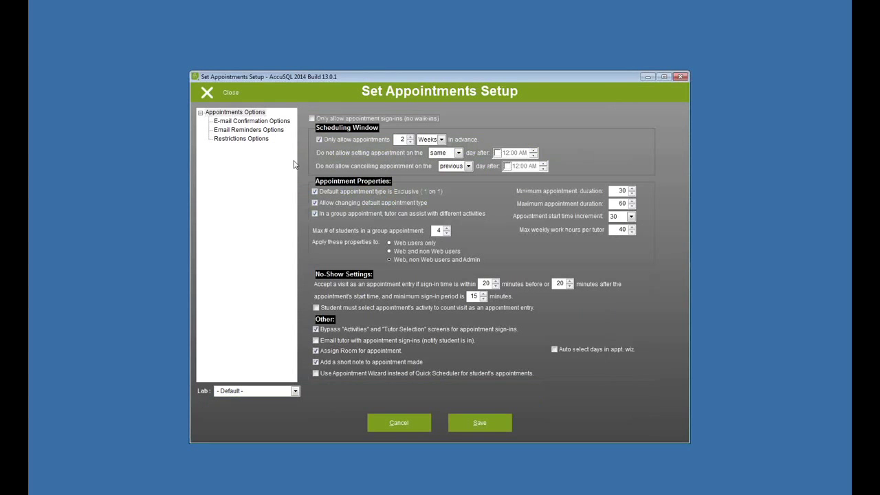
pyautogui.click(235, 113)
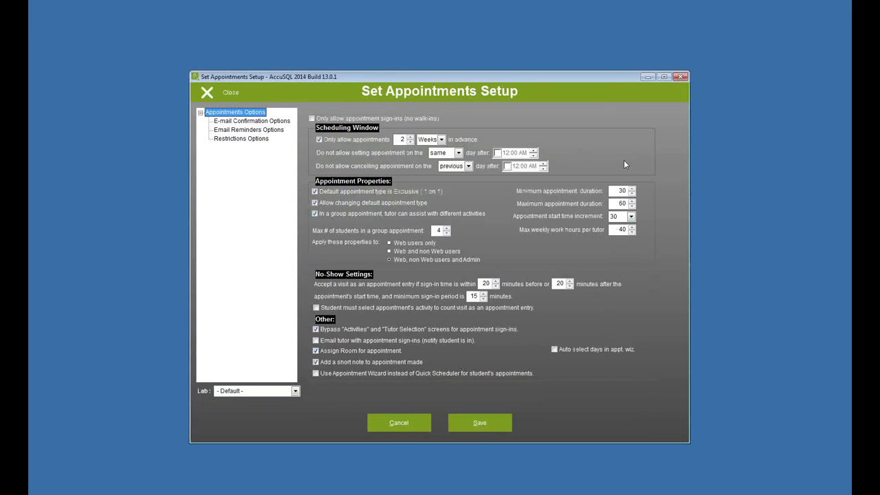
pyautogui.click(231, 92)
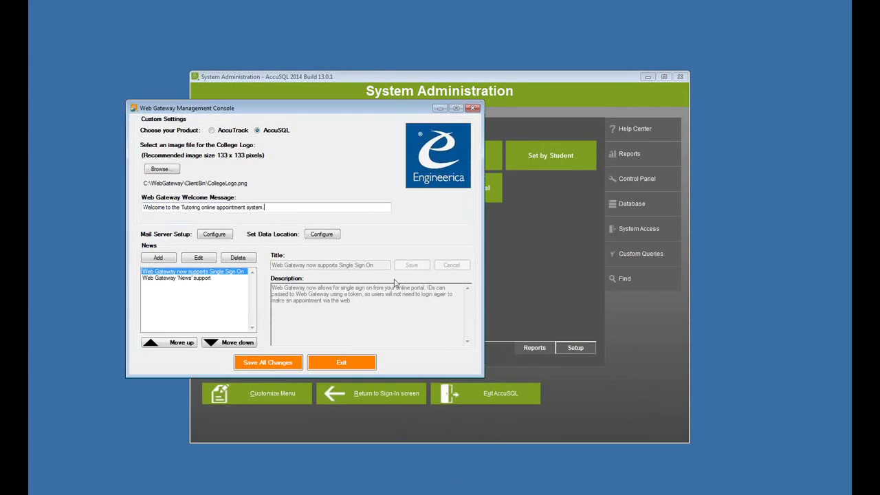
pyautogui.moveTo(291, 111); pyautogui.dragTo(355, 123)
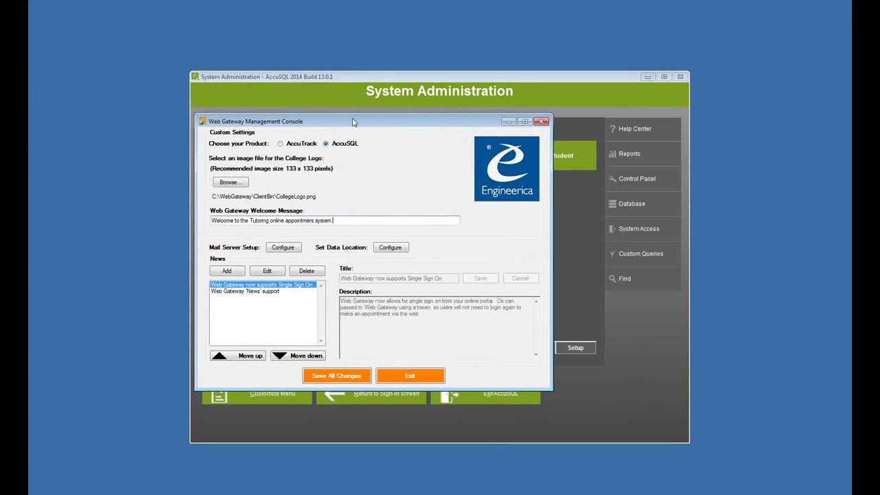
pyautogui.moveTo(353, 121)
pyautogui.mouseDown()
pyautogui.moveTo(394, 152)
pyautogui.moveTo(407, 142)
pyautogui.mouseUp()
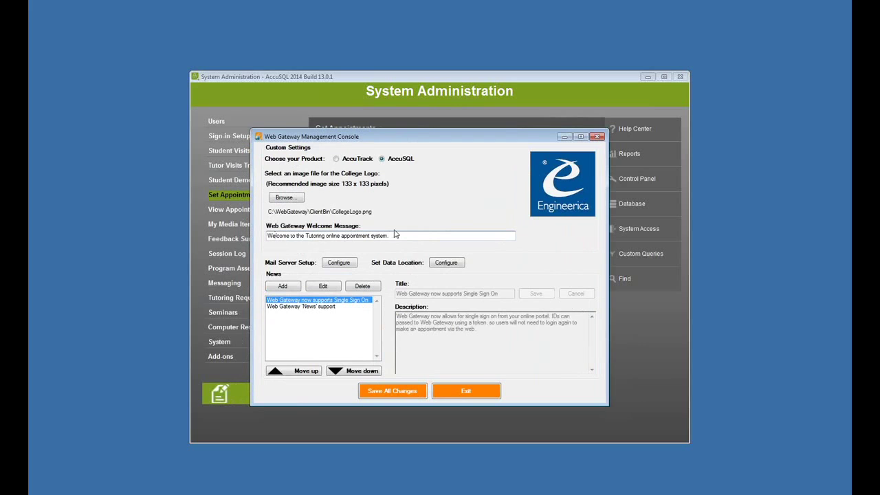
pyautogui.moveTo(395, 235); pyautogui.dragTo(326, 237)
pyautogui.click(451, 233)
pyautogui.click(302, 302)
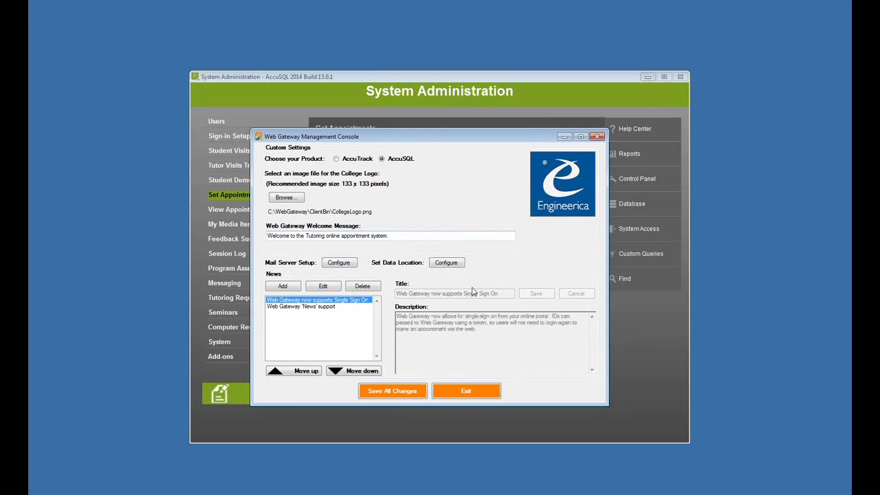
pyautogui.click(443, 263)
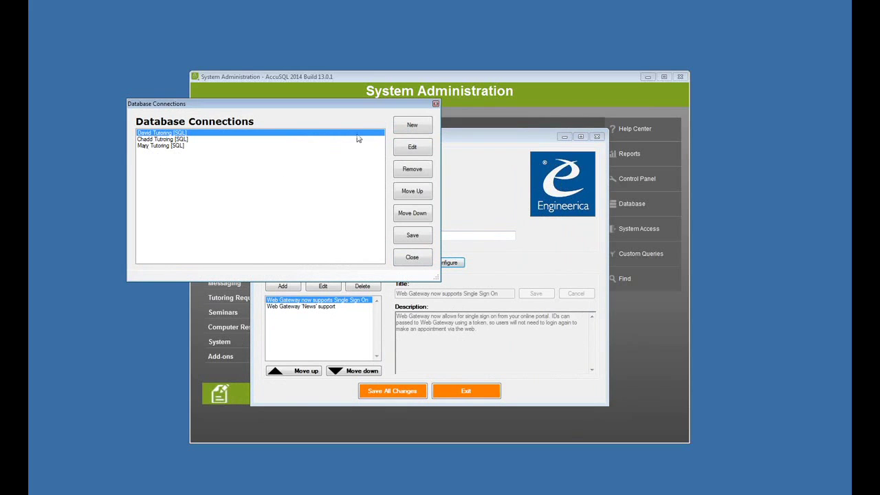
pyautogui.click(411, 257)
pyautogui.click(594, 137)
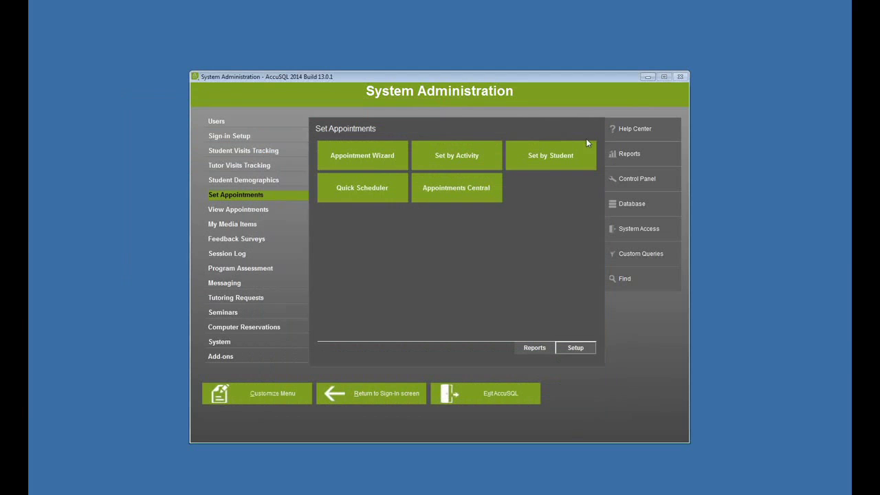
# - Bring up Firefox on WebGateway and keep the first tutoring center selected
pyautogui.click(350, 475)
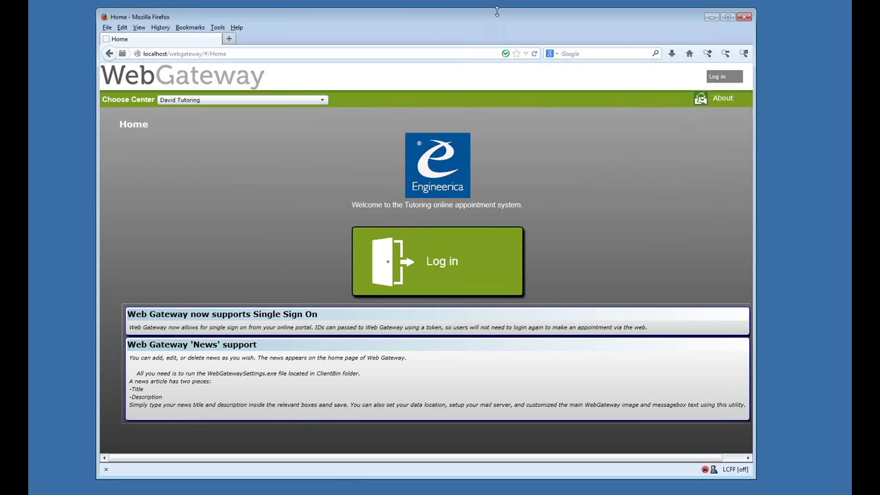
pyautogui.moveTo(495, 20); pyautogui.dragTo(496, 34)
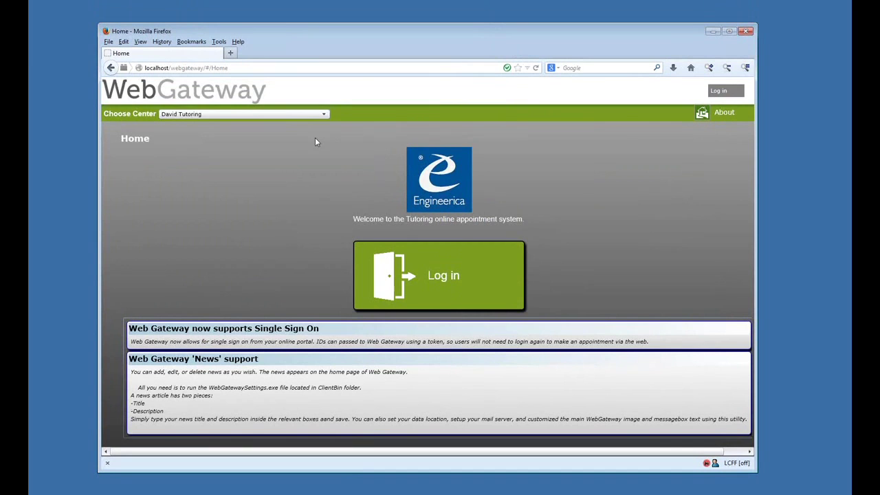
pyautogui.click(300, 115)
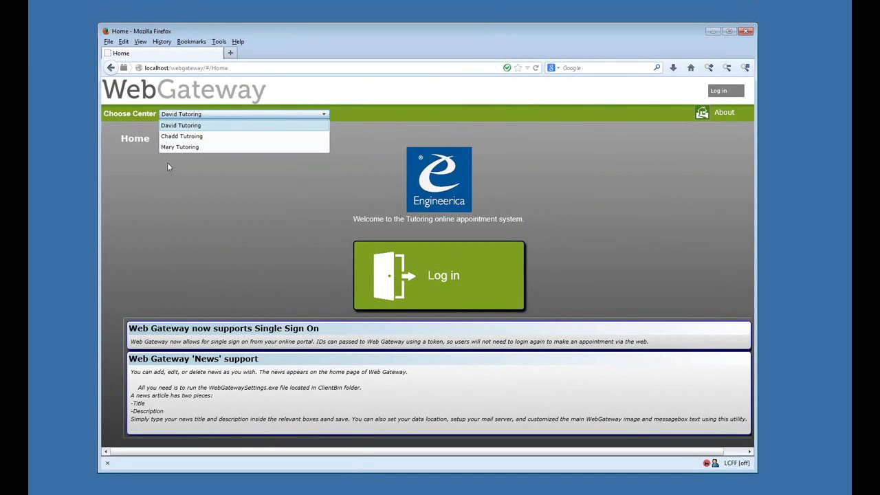
pyautogui.click(193, 127)
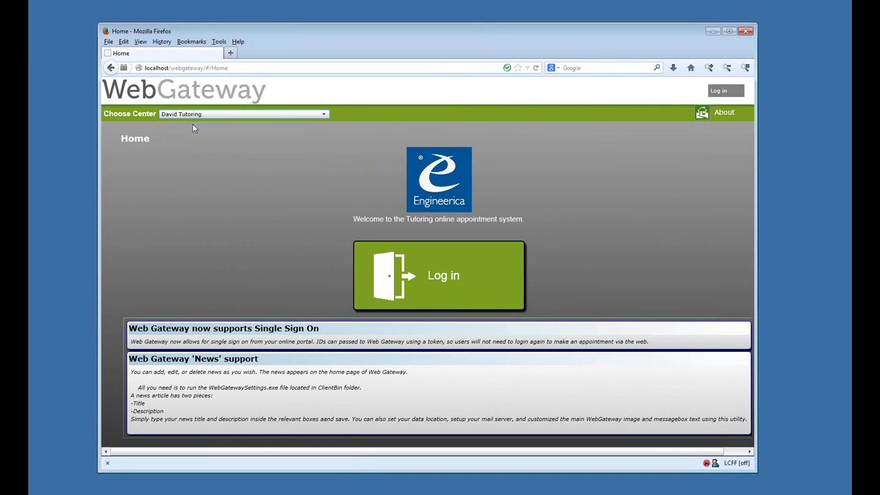
# - Log in to the portal with the student's username and password
pyautogui.click(457, 277)
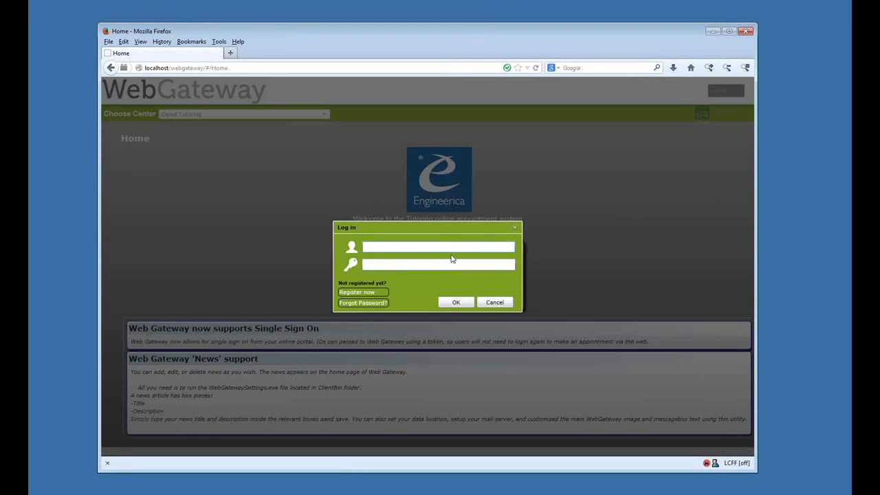
pyautogui.write('4444')
pyautogui.write('4444')
pyautogui.click(437, 264)
pyautogui.write('passwo')
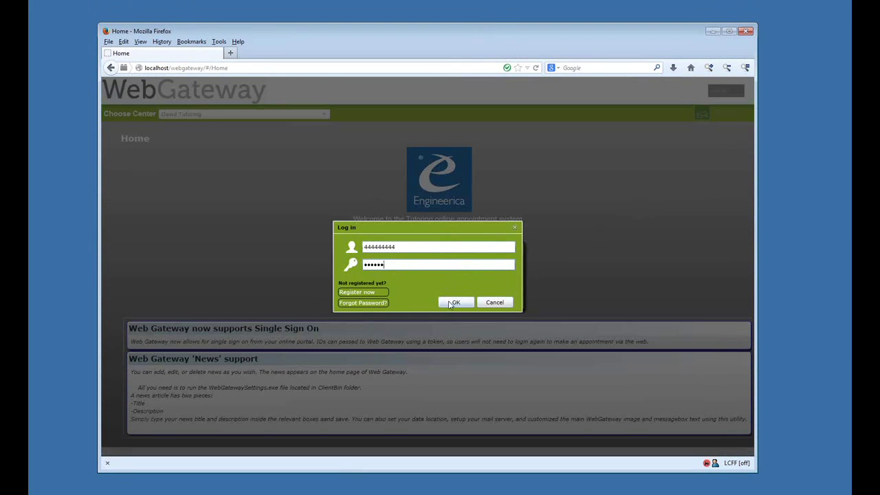
pyautogui.write('rd')
pyautogui.click(452, 303)
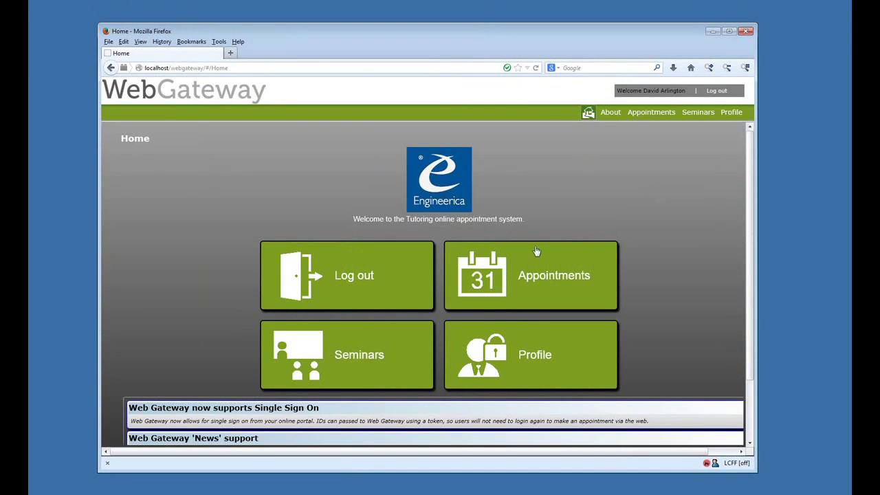
# - Check existing appointments, dismiss the no-selection cancel alert, and start a new appointment
pyautogui.click(542, 275)
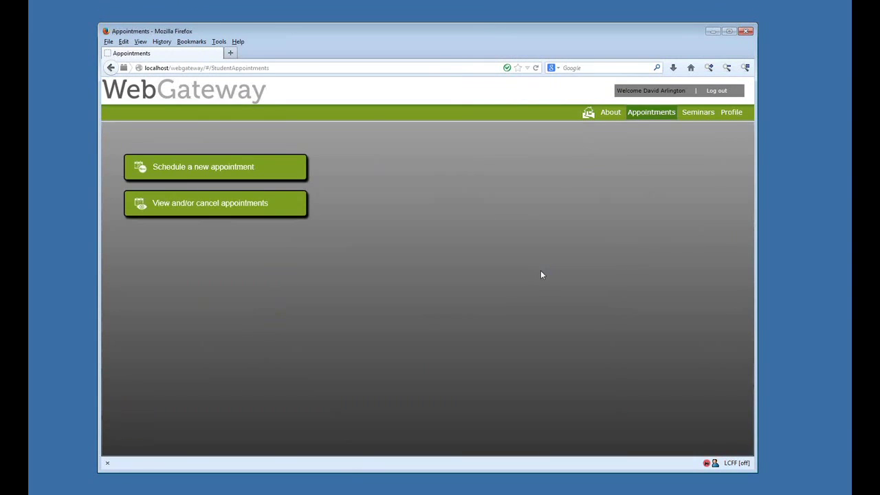
pyautogui.click(209, 206)
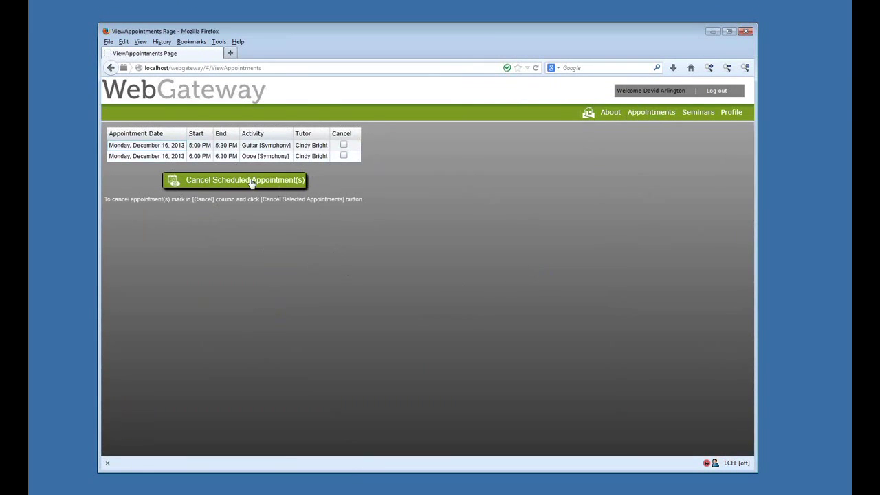
pyautogui.click(301, 184)
pyautogui.click(477, 282)
pyautogui.click(647, 115)
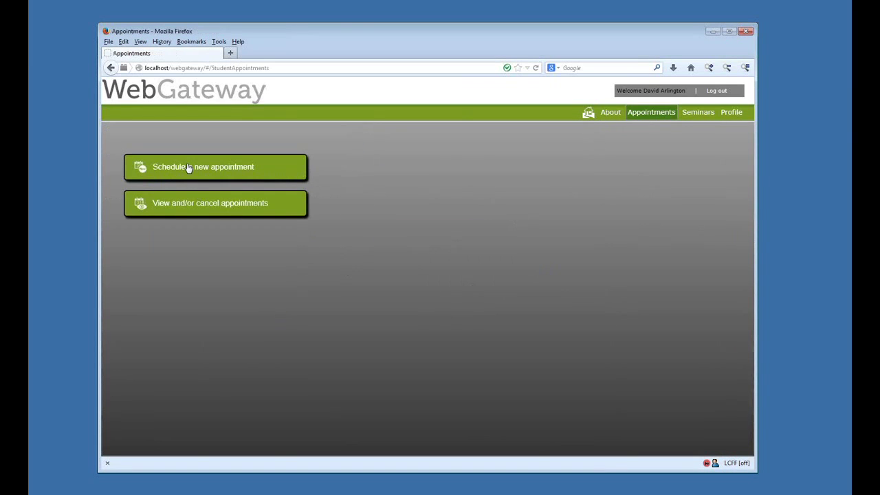
pyautogui.click(189, 167)
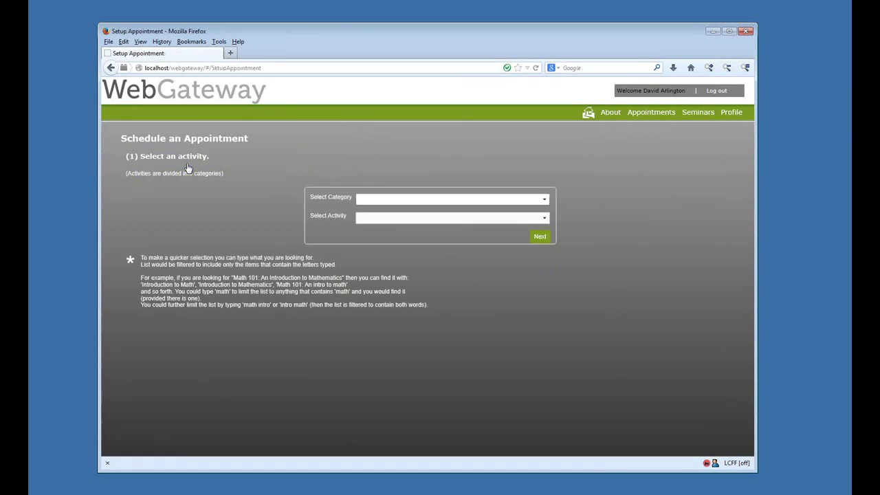
# - Select My Courses › College Algebra as the activity and continue to tutor selection
pyautogui.click(544, 200)
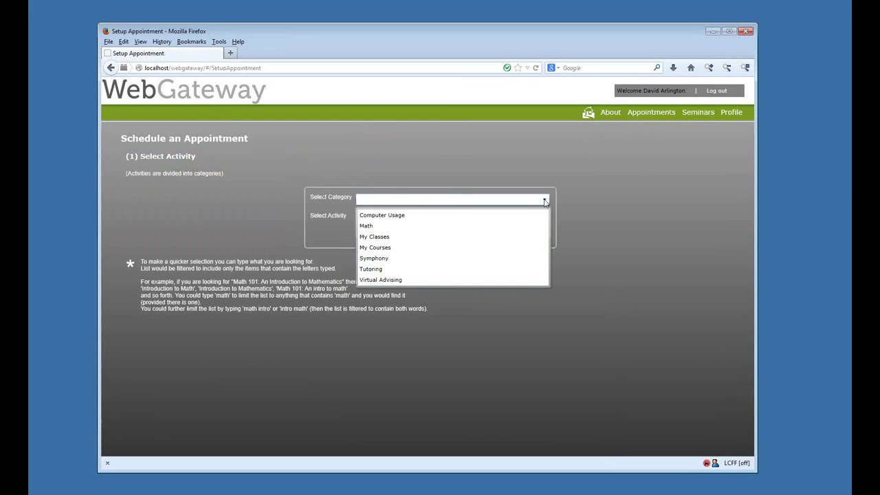
pyautogui.click(407, 258)
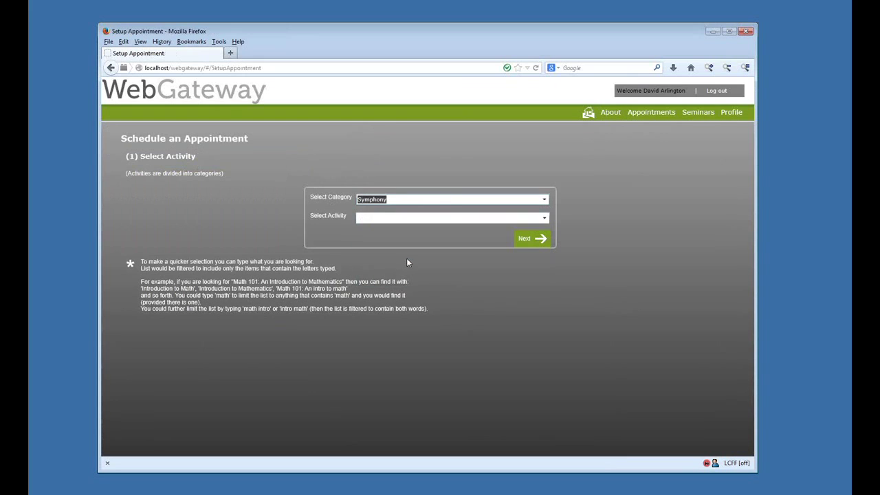
pyautogui.click(545, 219)
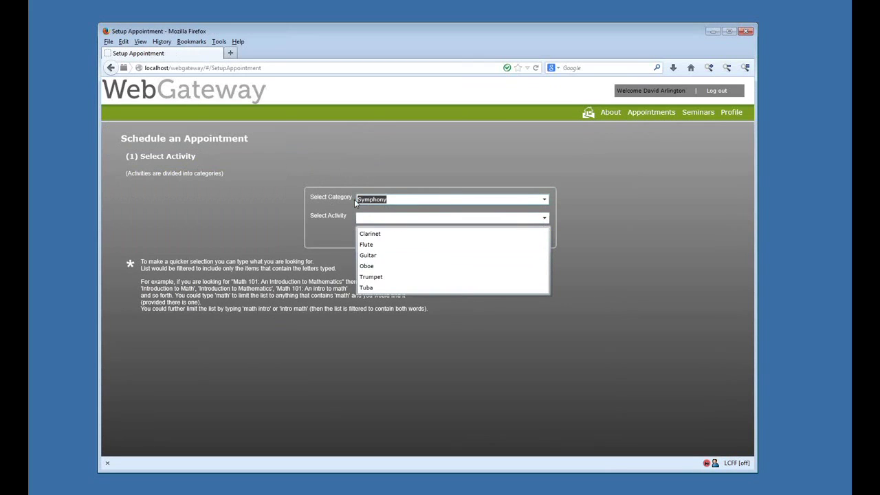
pyautogui.click(544, 201)
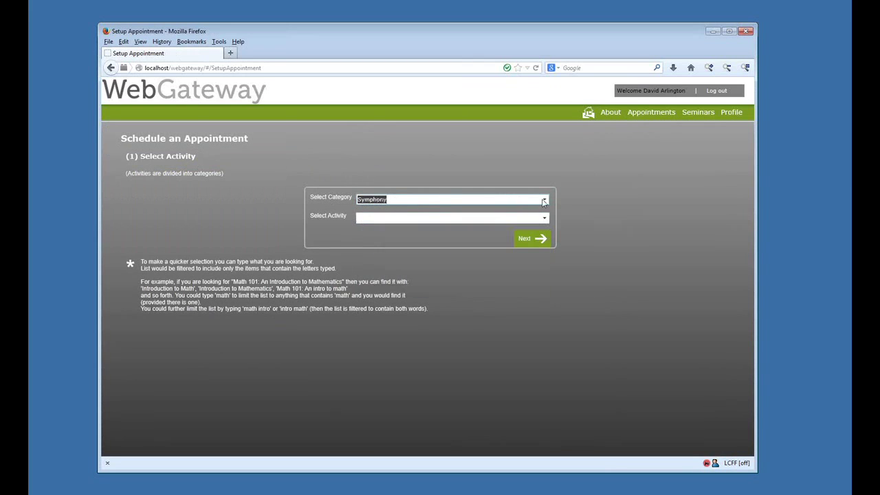
pyautogui.click(545, 201)
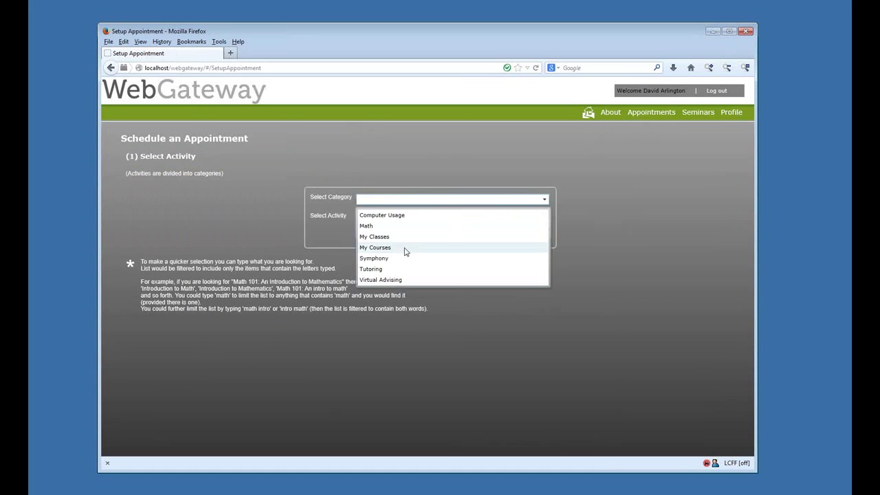
pyautogui.click(405, 248)
pyautogui.click(544, 218)
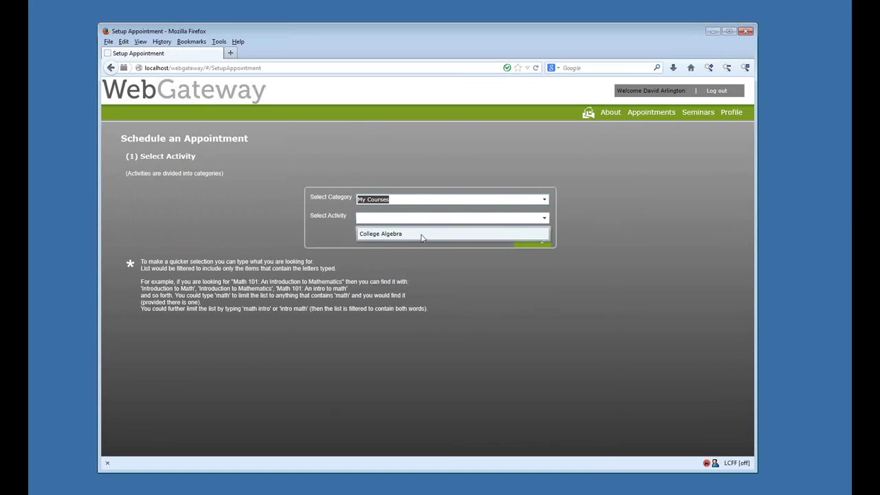
pyautogui.click(421, 235)
pyautogui.click(519, 242)
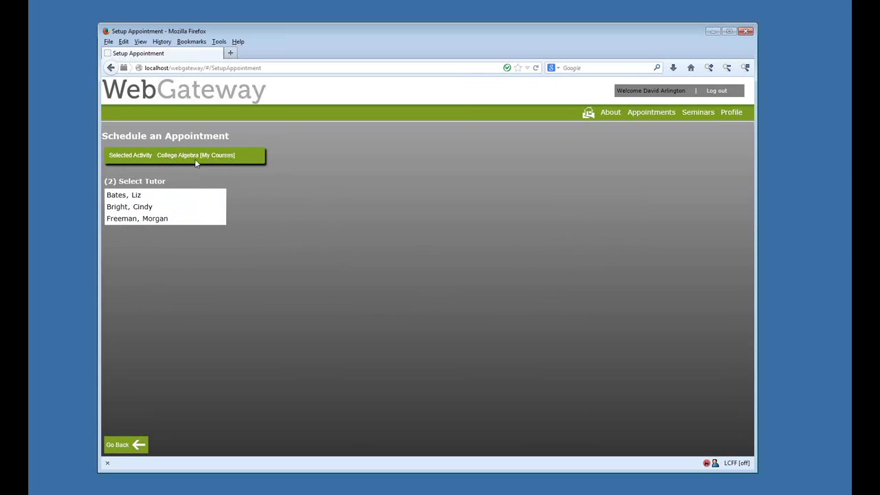
# - Pick the second tutor and start an appointment at 7:00 PM on Dec 18, 2013
pyautogui.click(135, 210)
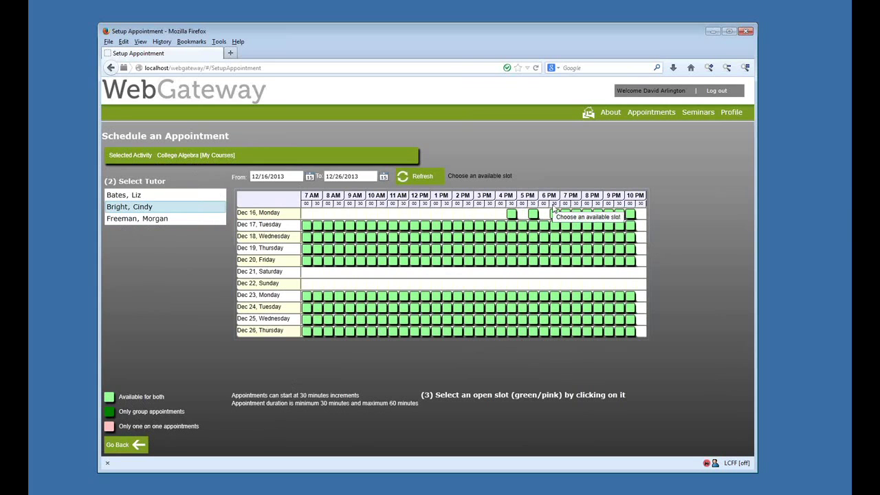
pyautogui.click(564, 238)
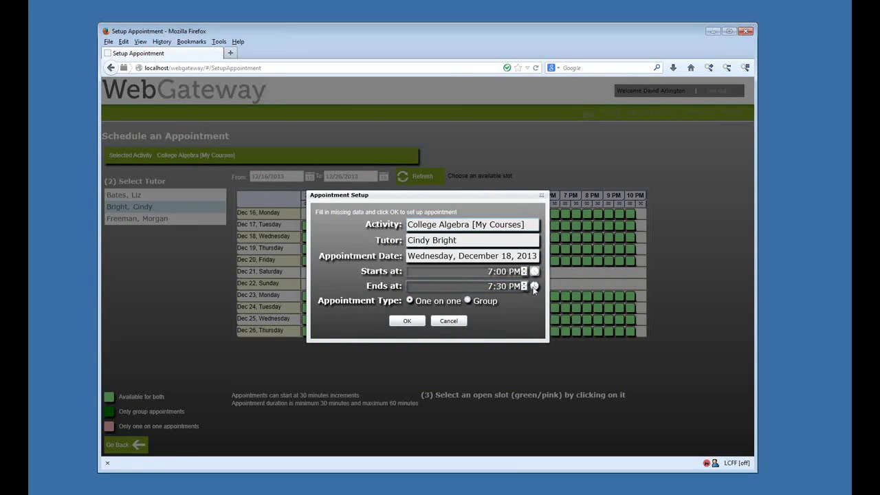
# - Set the appointment to end at 7:45 PM as a group appointment and submit it
pyautogui.click(534, 286)
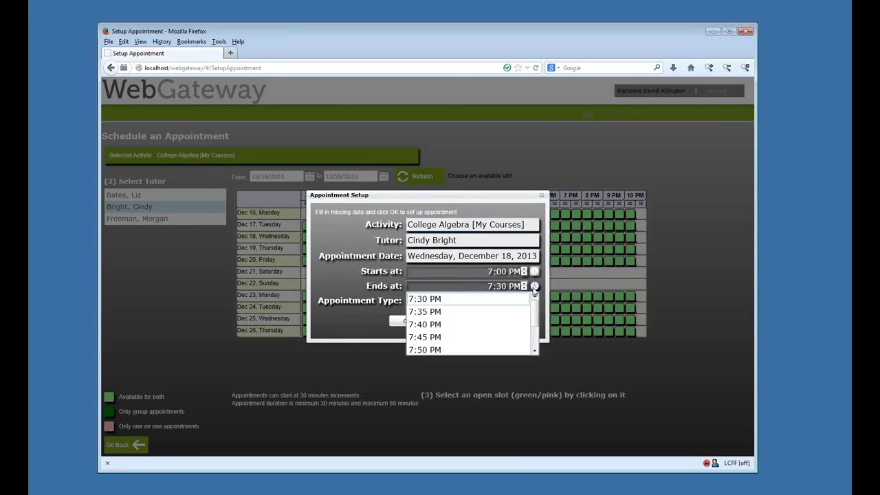
pyautogui.click(445, 337)
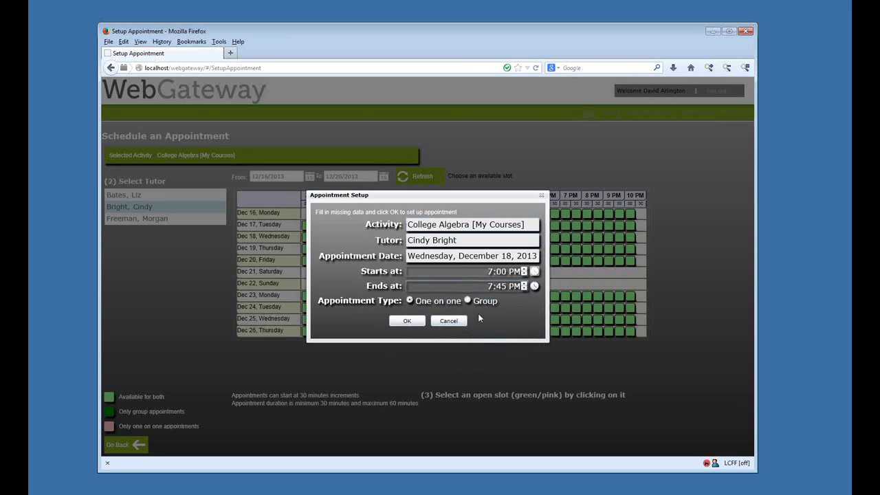
pyautogui.click(469, 300)
pyautogui.click(403, 322)
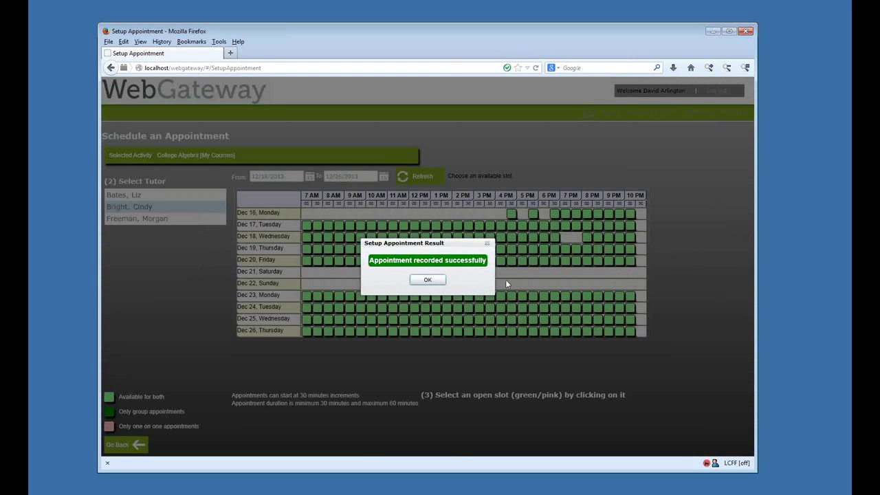
pyautogui.click(427, 280)
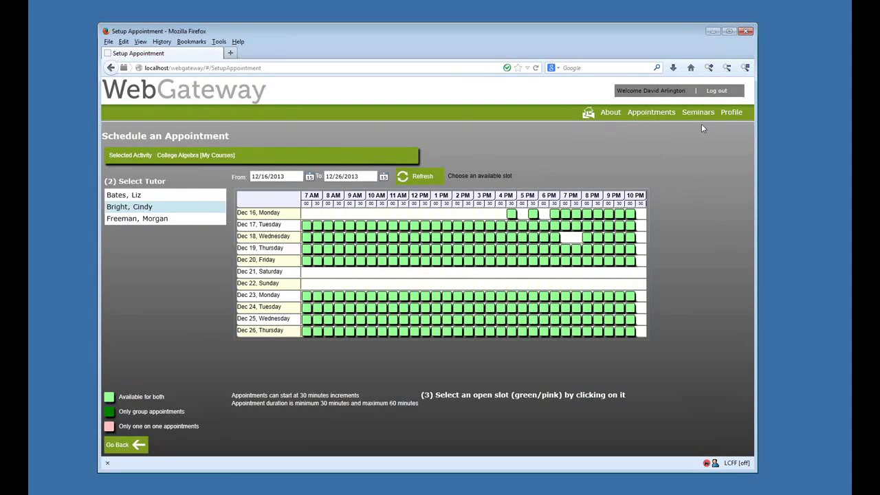
# - Return to the WebGateway home page and open the Seminars list
pyautogui.click(589, 114)
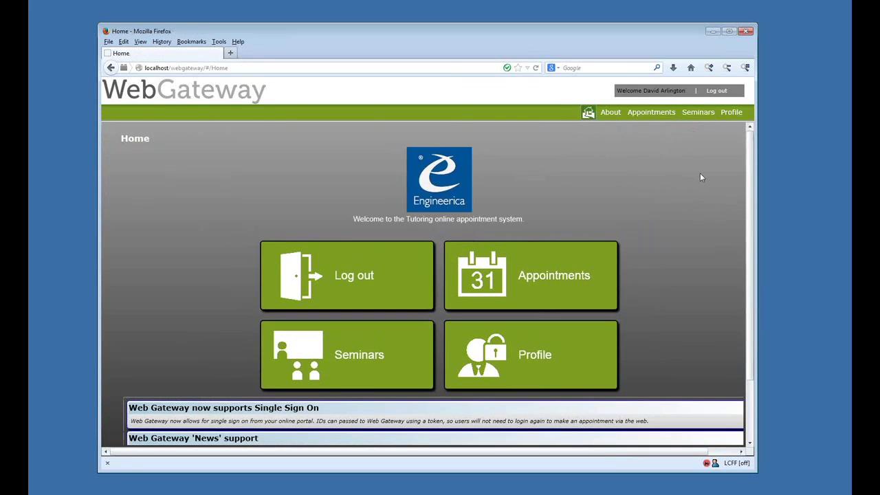
pyautogui.scroll(-2, 748, 206)
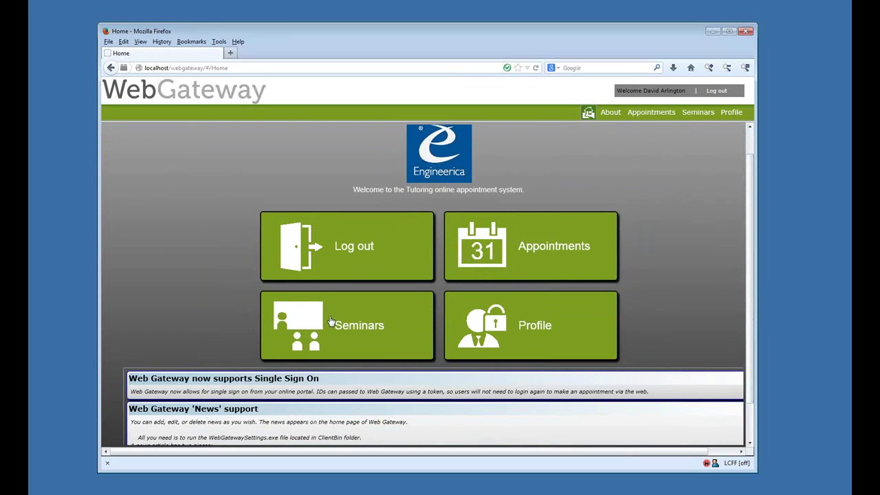
pyautogui.click(330, 322)
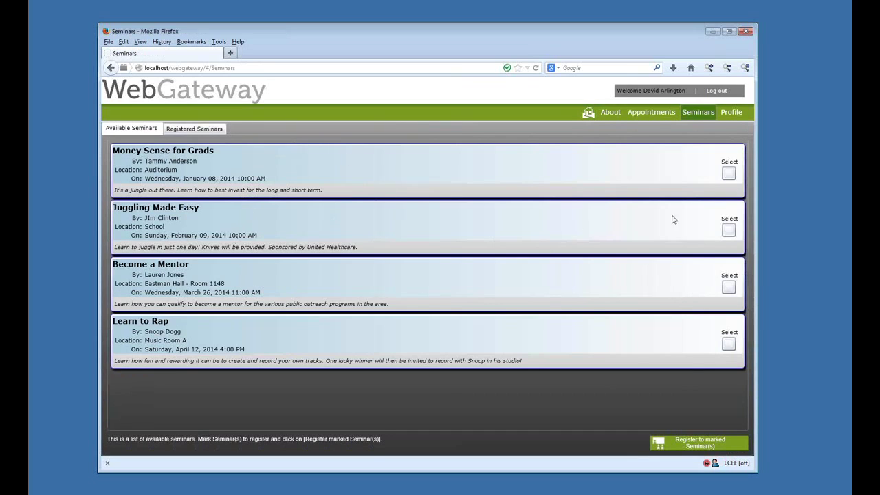
# - Register for Juggling Made Easy and Become a Mentor, then acknowledge the confirmation
pyautogui.click(728, 231)
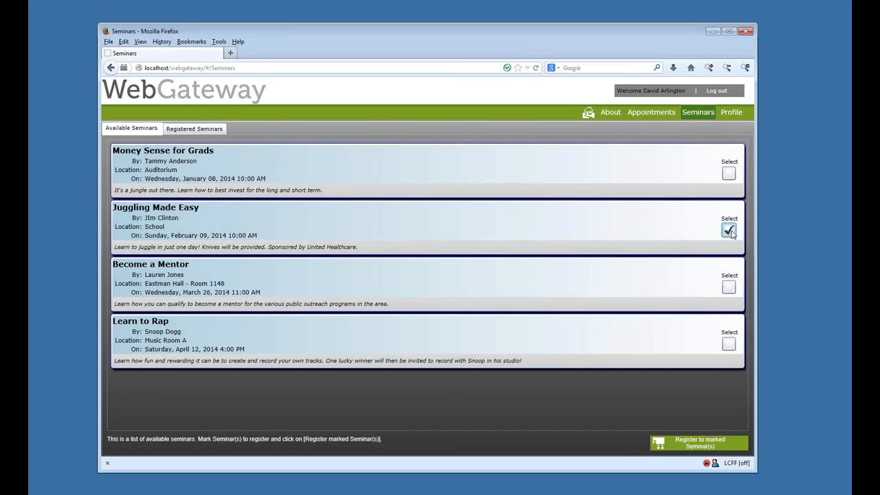
pyautogui.click(729, 288)
pyautogui.click(696, 444)
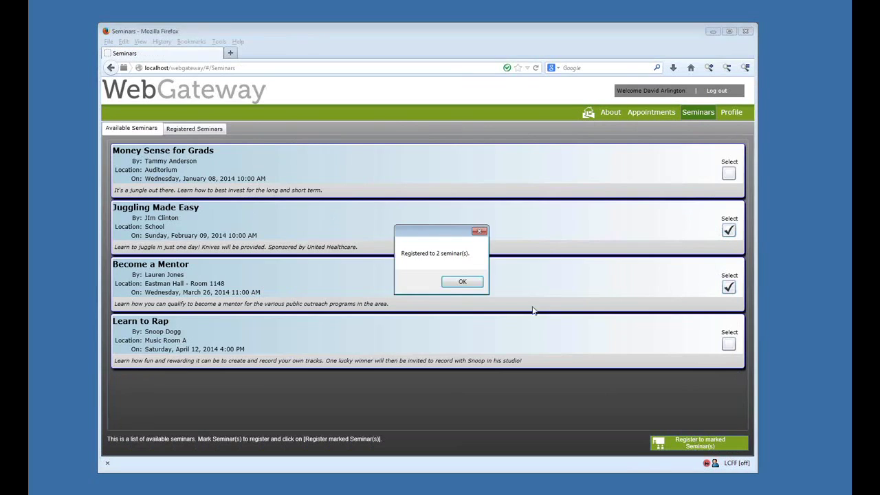
pyautogui.click(463, 282)
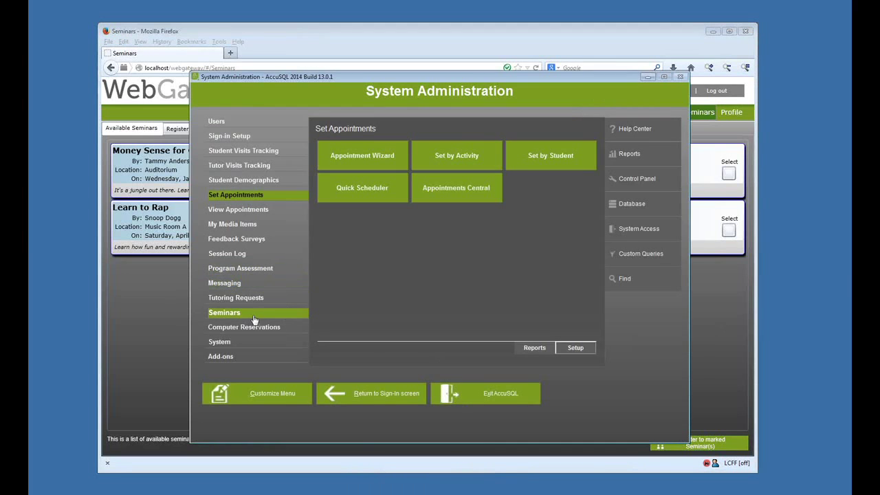
# - Browse AccuSQL's seminar records, including Learn to Rap, then close them and minimize AccuSQL
pyautogui.click(254, 319)
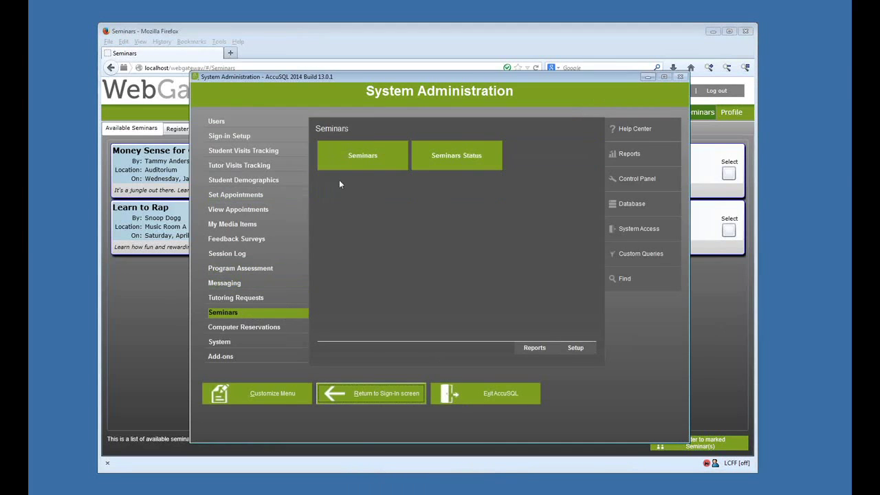
pyautogui.click(367, 167)
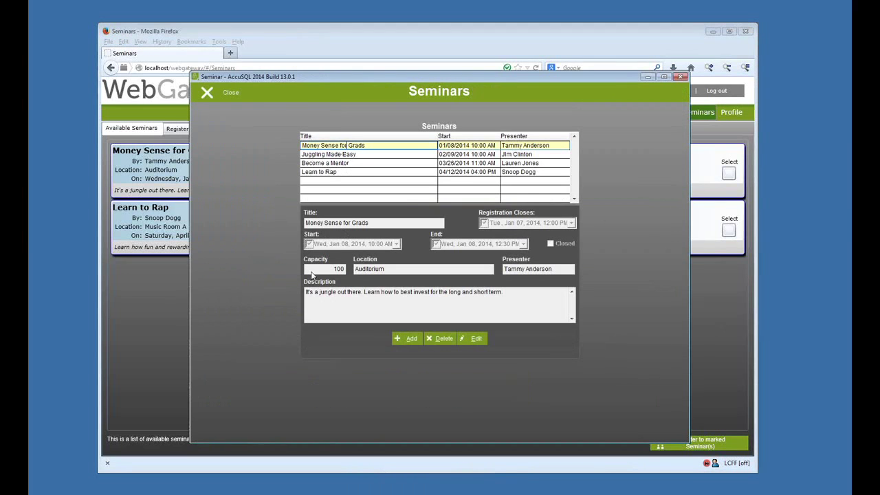
pyautogui.click(359, 154)
pyautogui.click(359, 172)
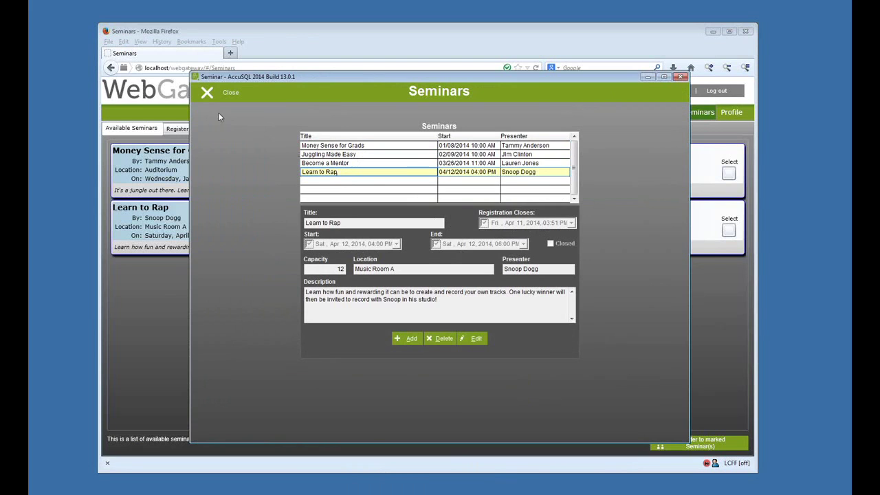
pyautogui.click(227, 94)
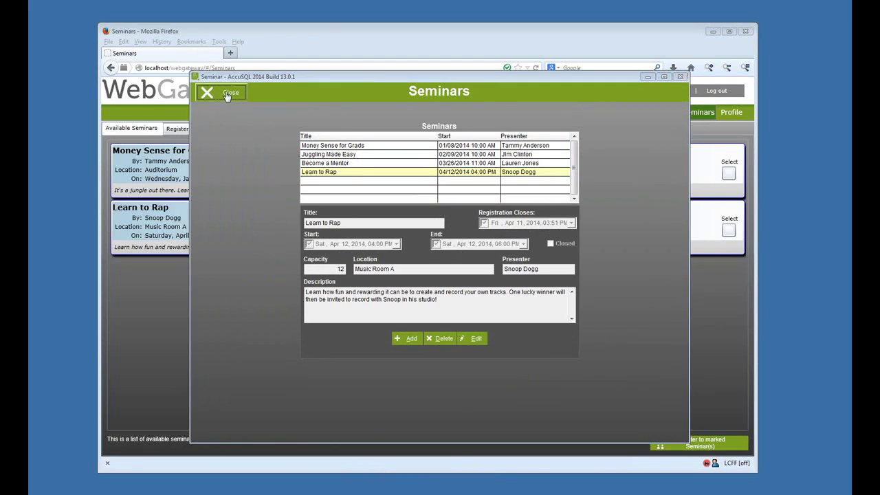
pyautogui.click(455, 49)
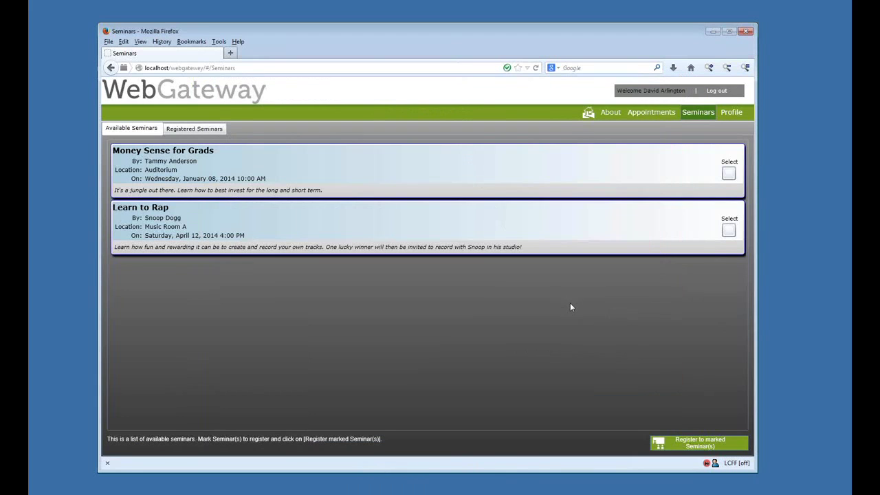
# - List the registered seminars in WebGateway: Juggling Made Easy and Become a Mentor
pyautogui.click(207, 130)
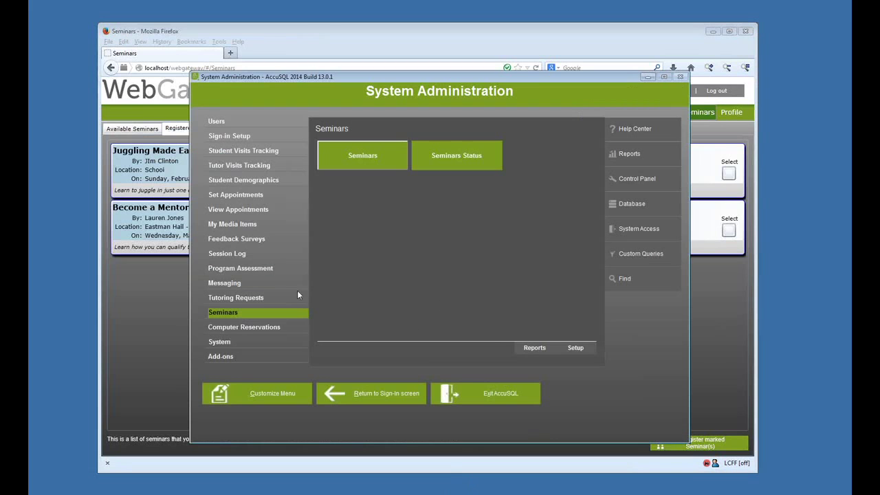
# - In View/Cancel, check the Dec 18 College Algebra 7:00–7:45 PM appointment, then close the list
pyautogui.click(285, 209)
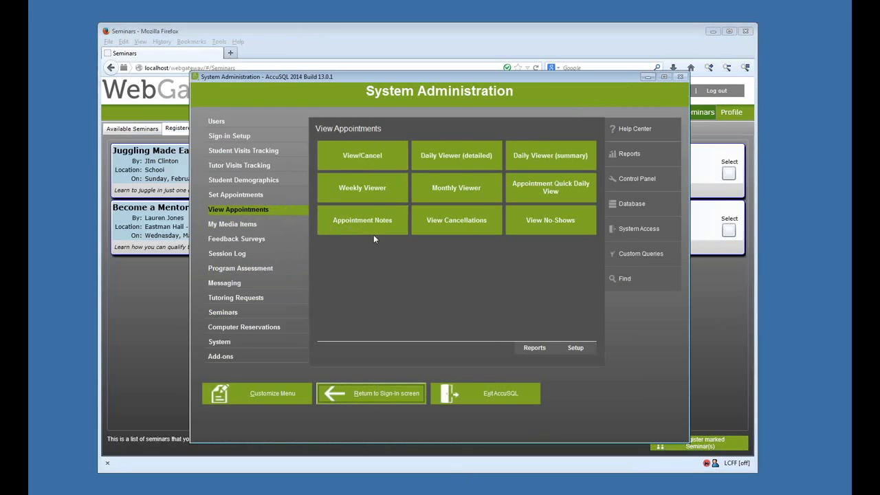
pyautogui.click(377, 160)
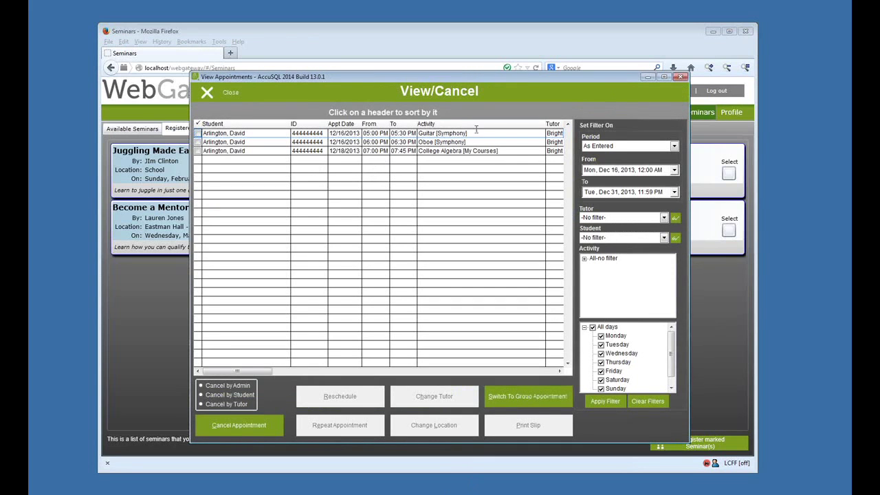
pyautogui.click(434, 151)
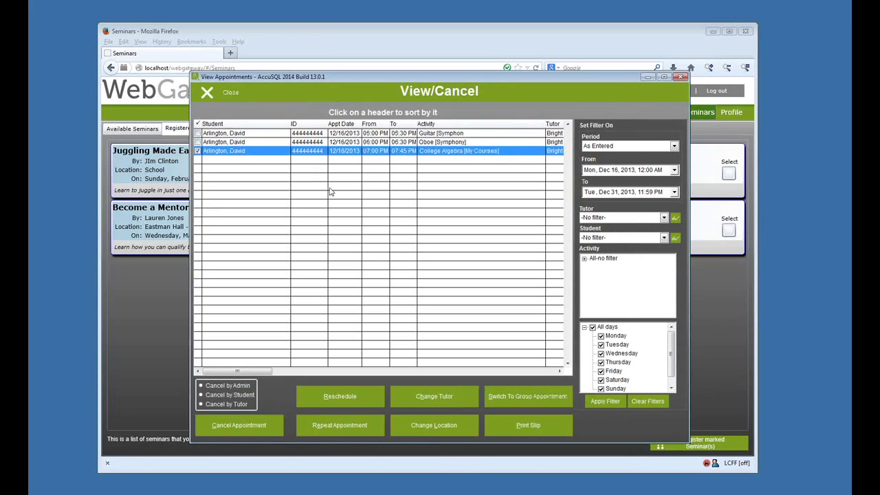
pyautogui.click(433, 372)
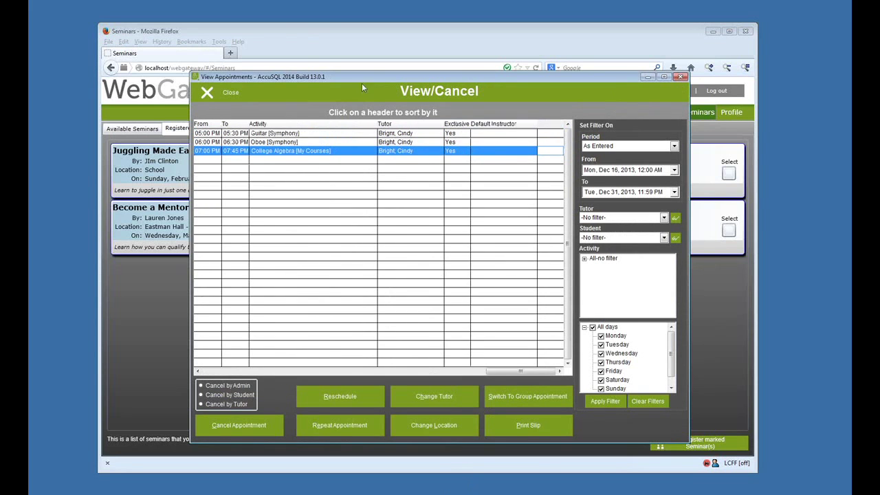
pyautogui.click(287, 371)
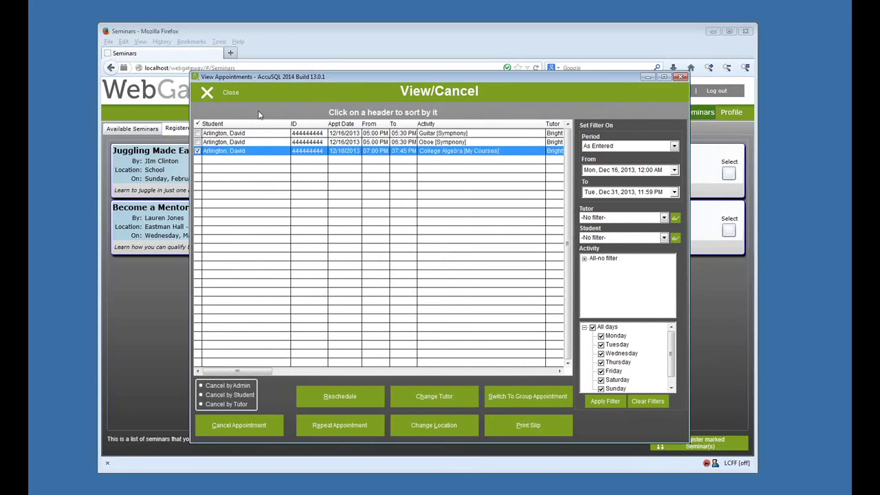
pyautogui.click(231, 94)
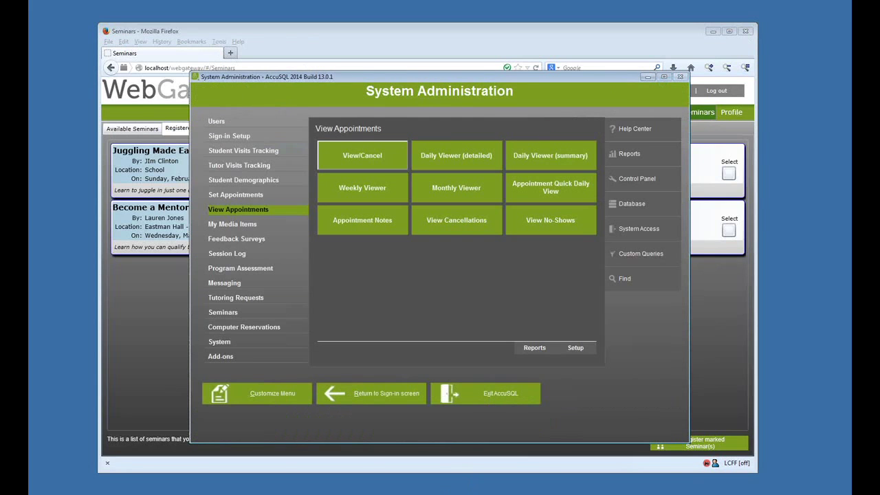